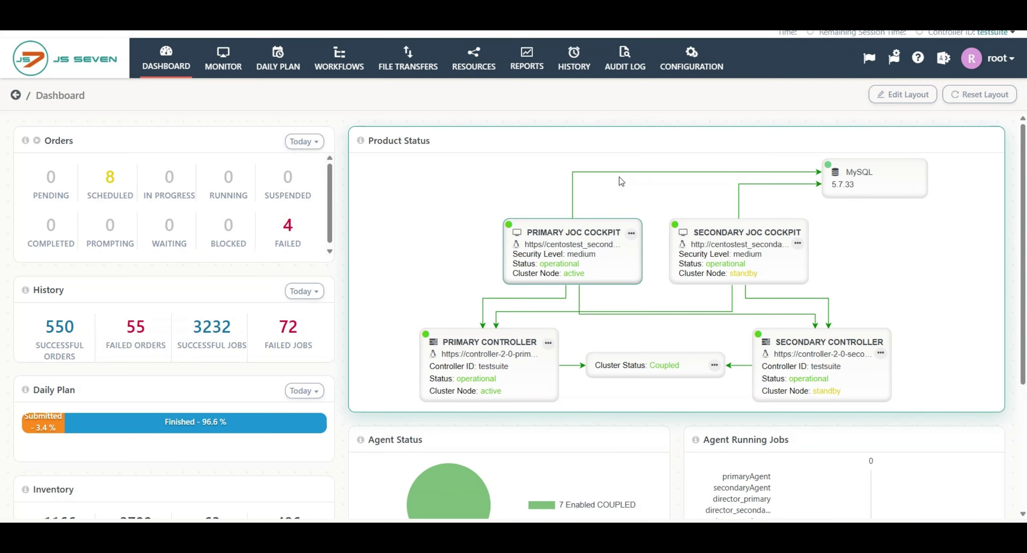
Create a workflow named Lock_instruction in the Training folder of the configuration inventory.
{"action": "left_click", "coordinate": [679, 71]}
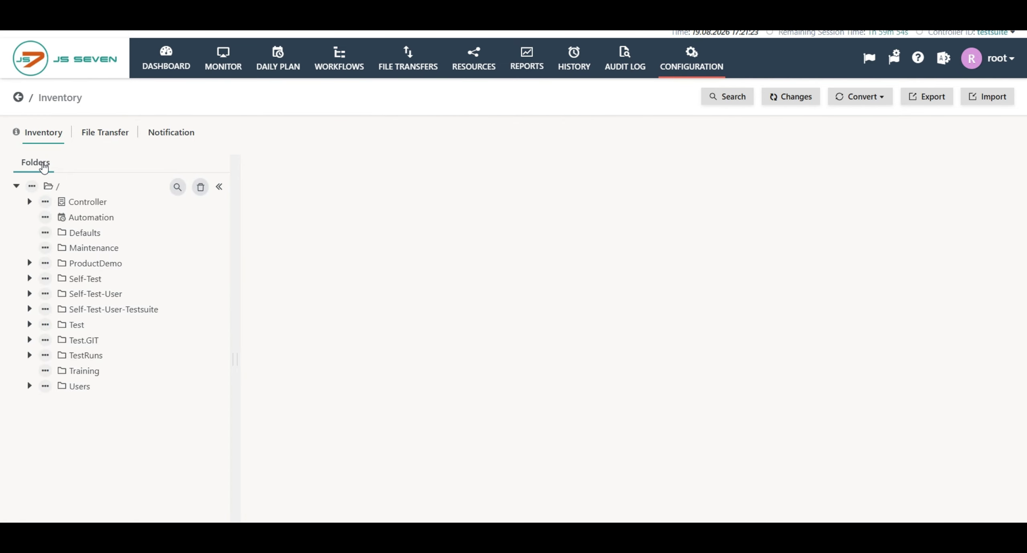
{"action": "left_click", "coordinate": [80, 373]}
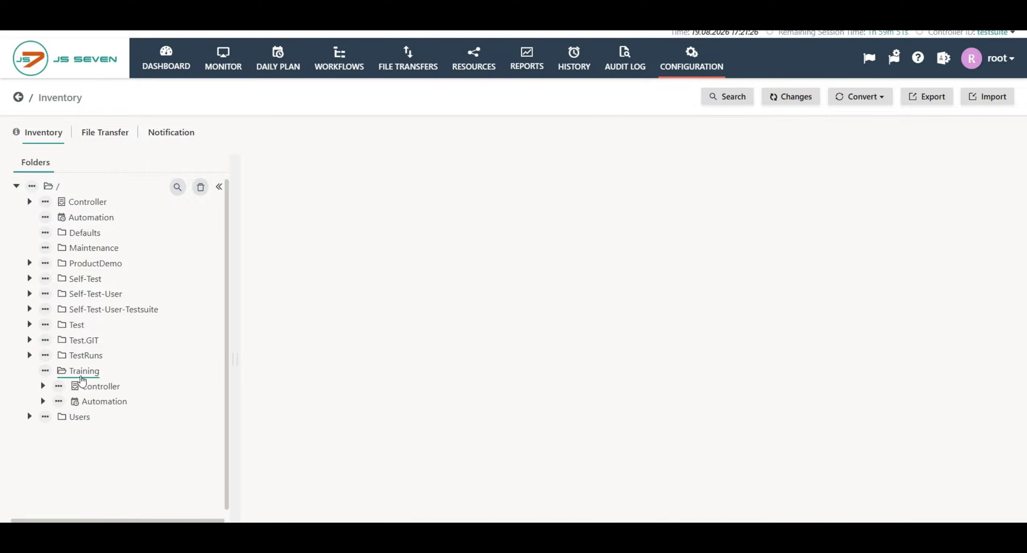
{"action": "left_click", "coordinate": [87, 389]}
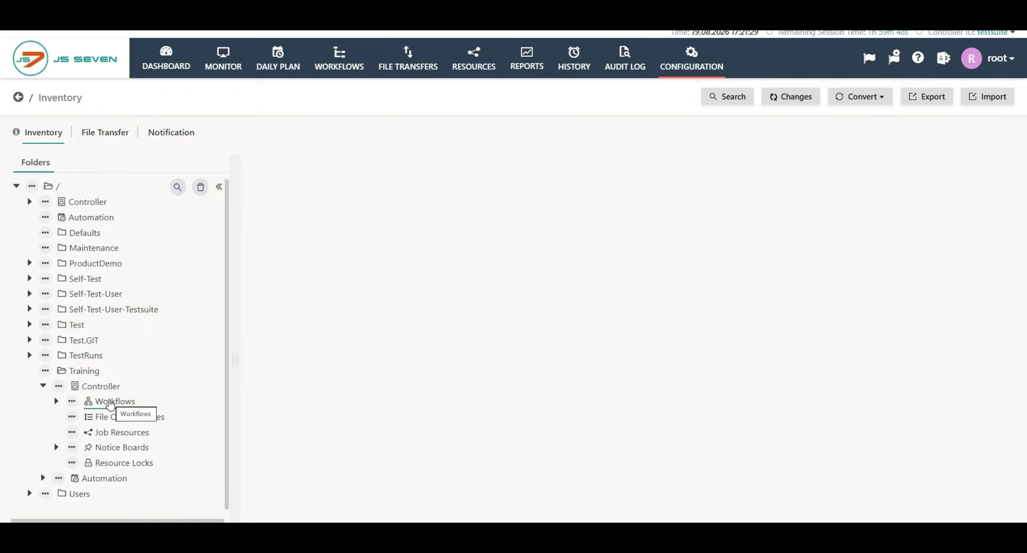
{"action": "left_click", "coordinate": [75, 401]}
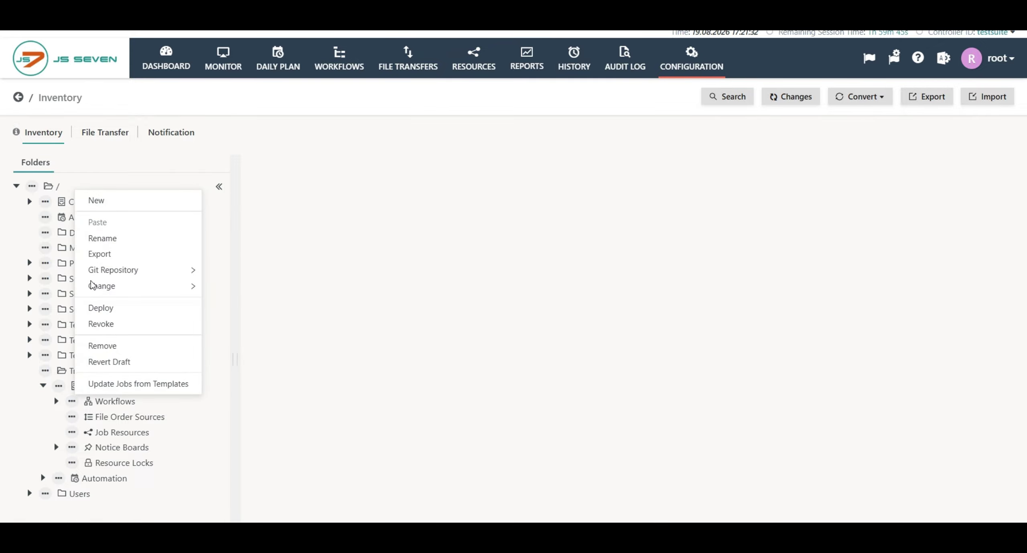
{"action": "left_click", "coordinate": [99, 203]}
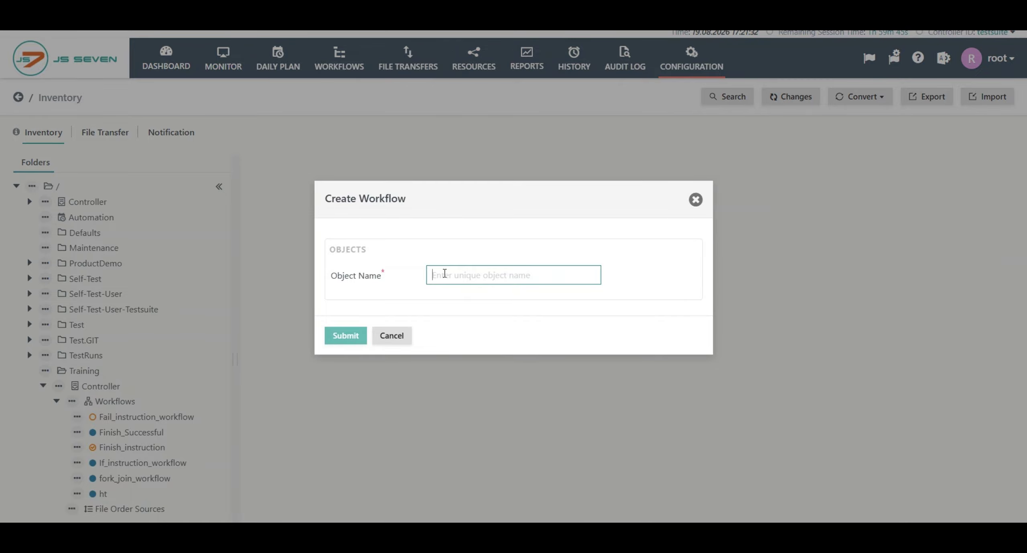
{"action": "type", "text": "Lock"}
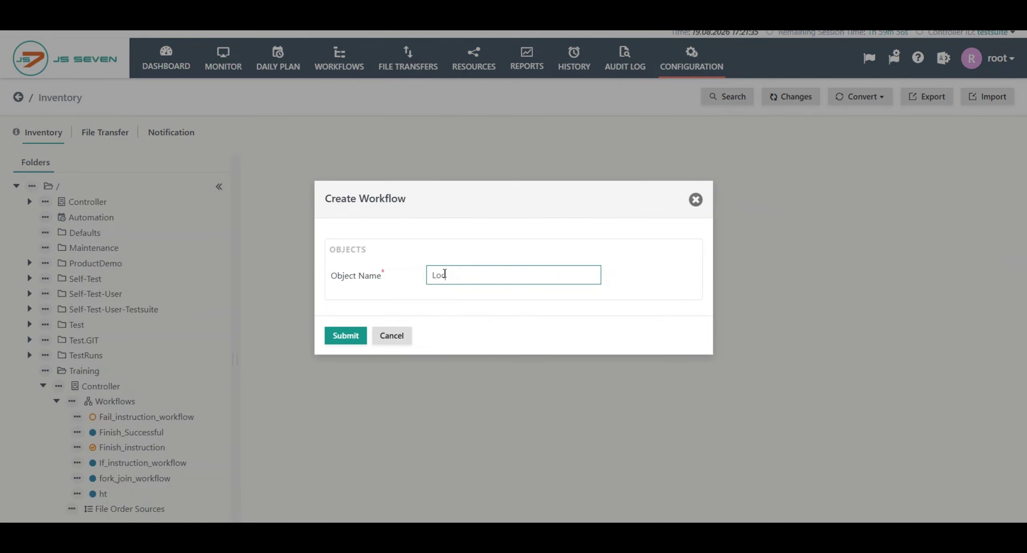
{"action": "type", "text": "_o"}
{"action": "type", "text": "instr"}
{"action": "type", "text": "uction"}
{"action": "key", "text": "Return"}
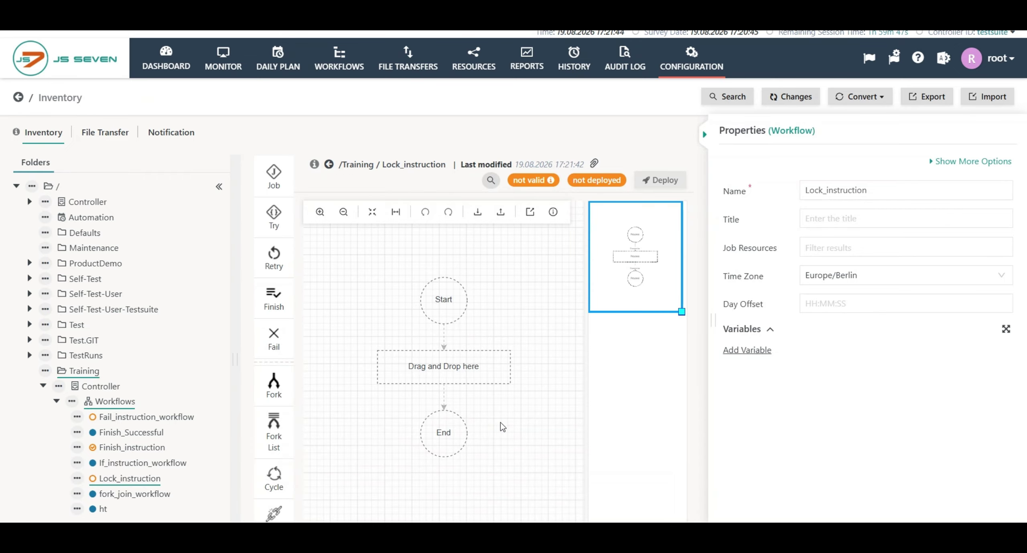
Create a resource lock named Locksmall in the Training folder.
{"action": "scroll", "coordinate": [201, 371], "scroll_direction": "down", "scroll_amount": 2}
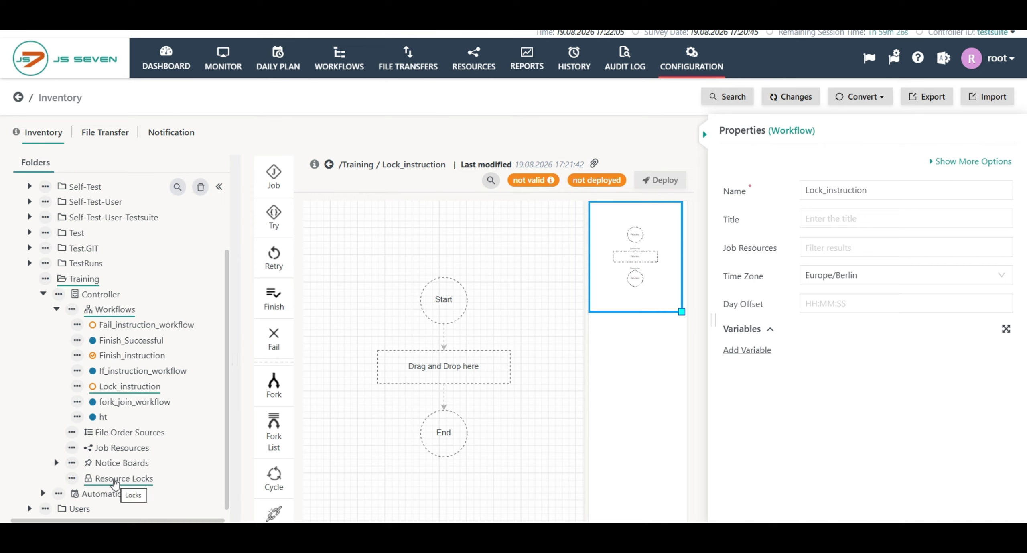
{"action": "left_click", "coordinate": [72, 478]}
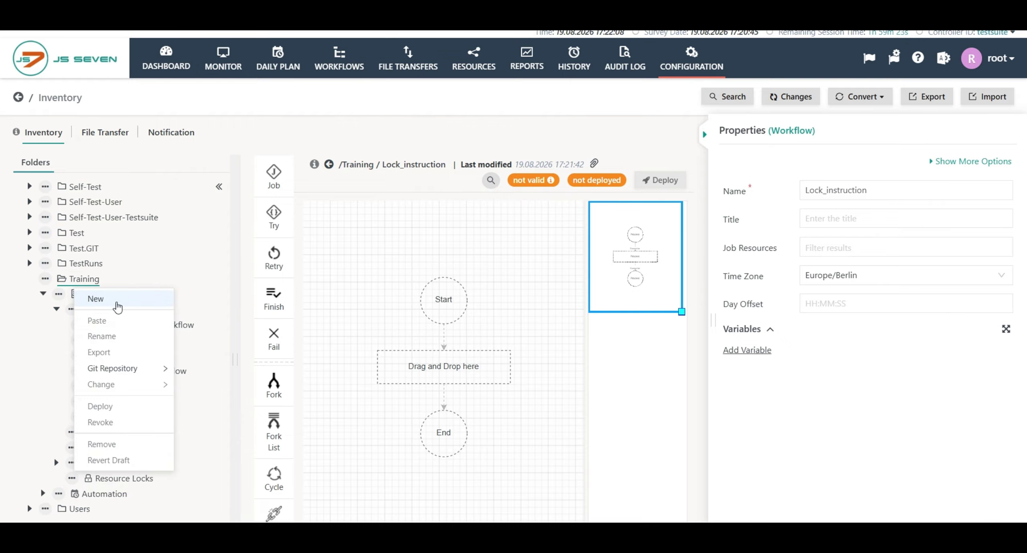
{"action": "left_click", "coordinate": [97, 299]}
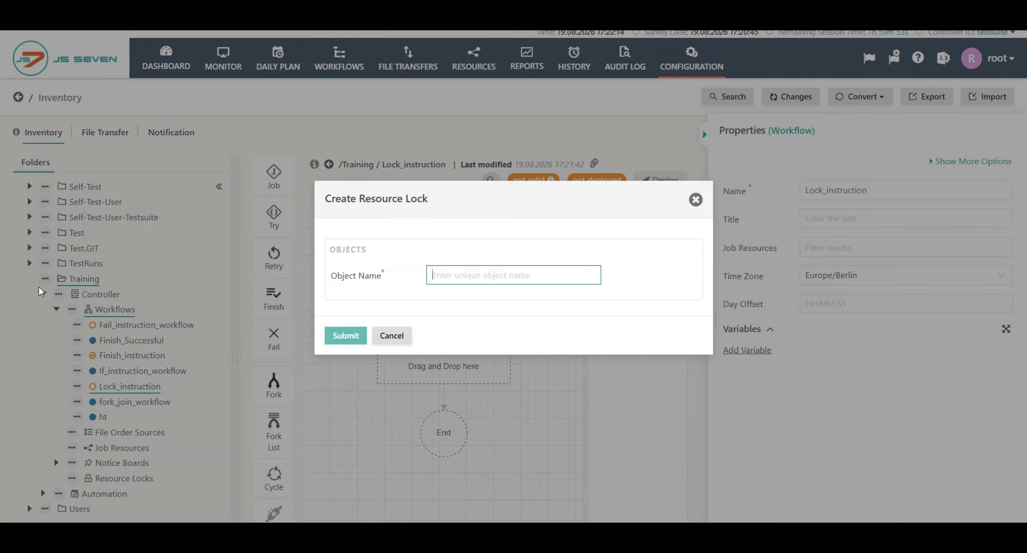
{"action": "type", "text": "L"}
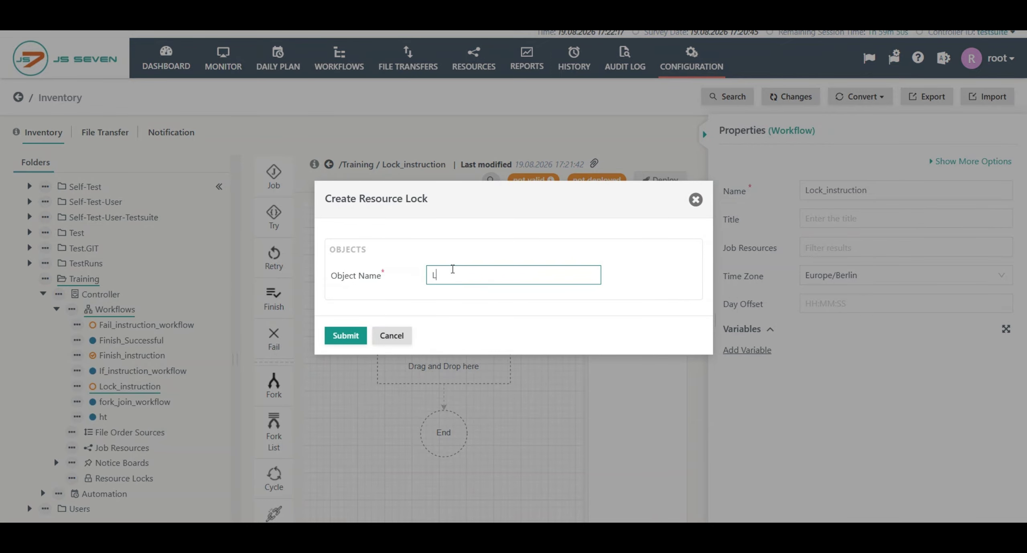
{"action": "type", "text": "ocksmall"}
{"action": "key", "text": "Return"}
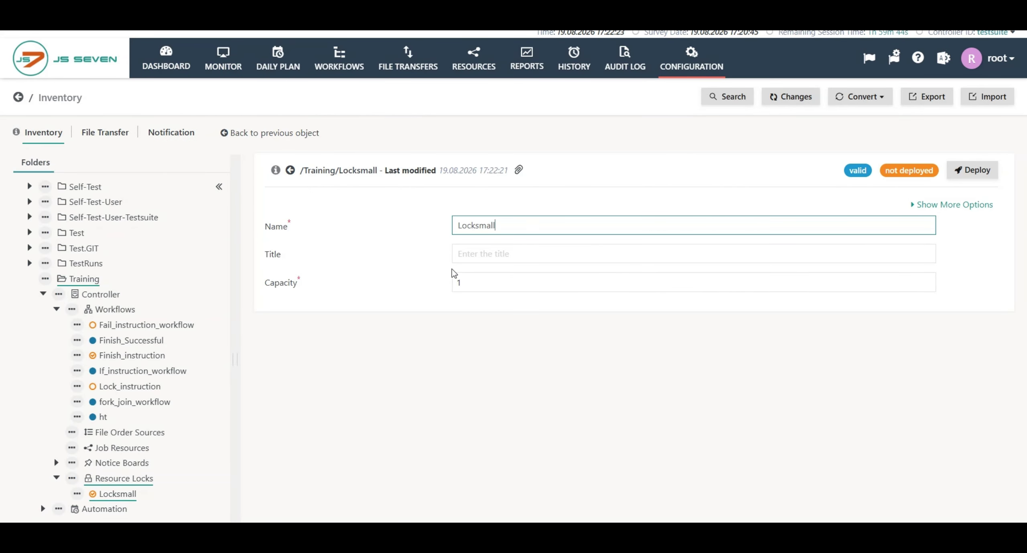
Set the Locksmall capacity to 2 and deploy the lock with required dependencies.
{"action": "left_click", "coordinate": [471, 285]}
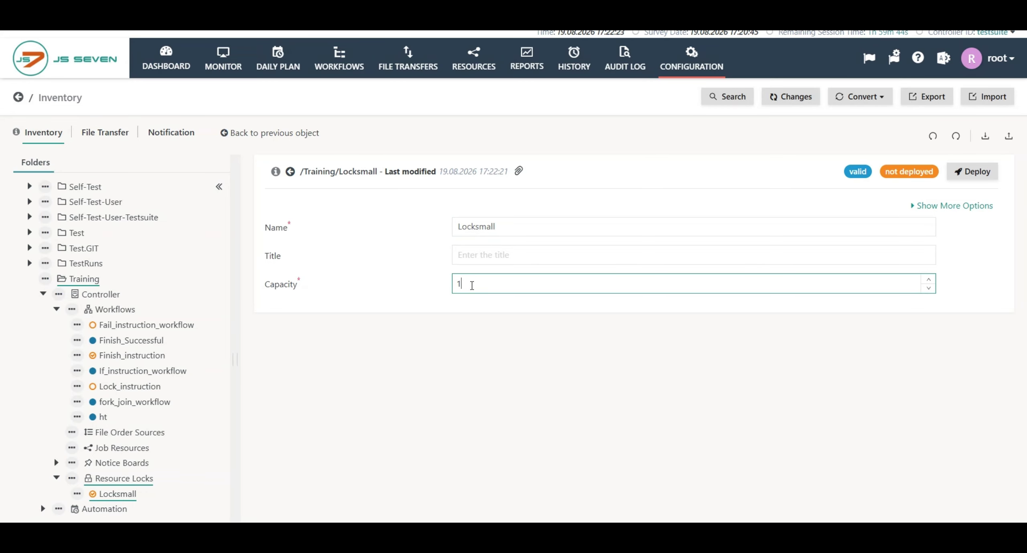
{"action": "key", "text": "BackSpace"}
{"action": "type", "text": "2"}
{"action": "left_click", "coordinate": [986, 171]}
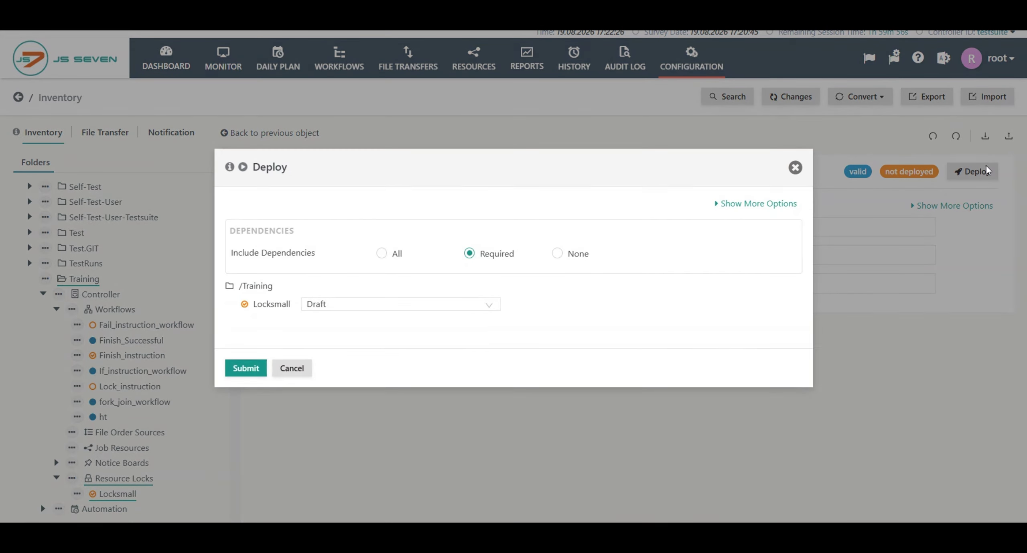
{"action": "left_click", "coordinate": [240, 368]}
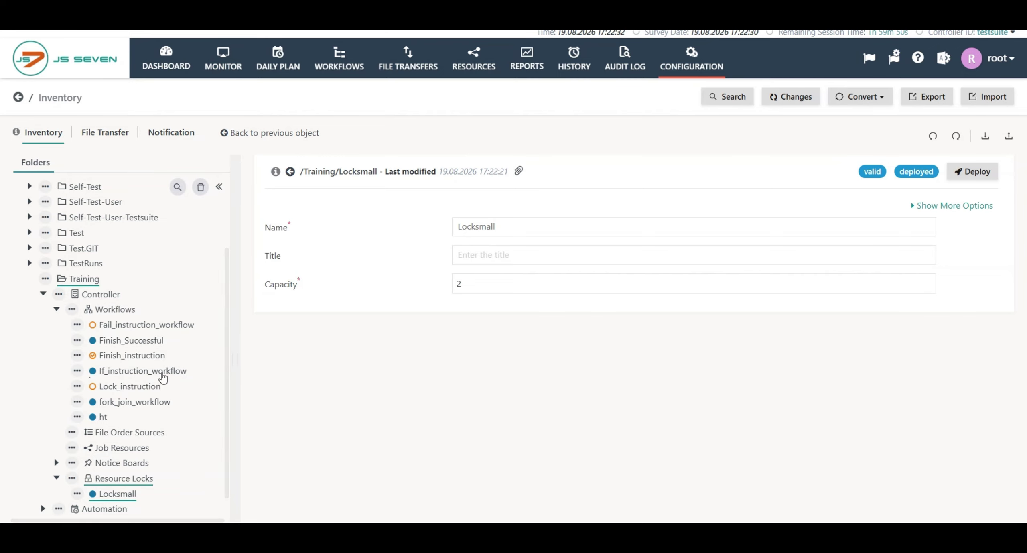
Create a second resource lock named BigLock in the Training folder.
{"action": "left_click", "coordinate": [72, 478]}
{"action": "left_click", "coordinate": [94, 300]}
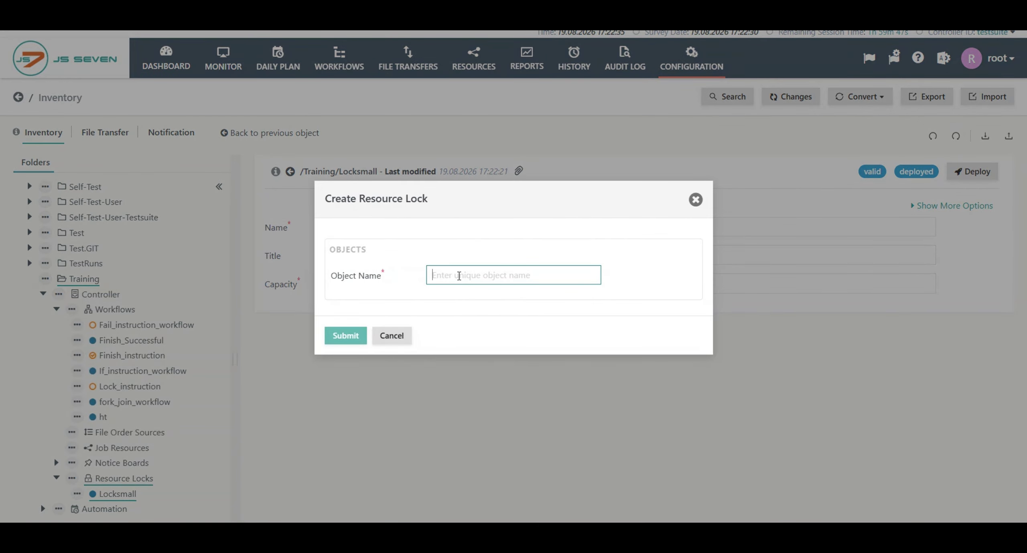
{"action": "type", "text": "BigLock"}
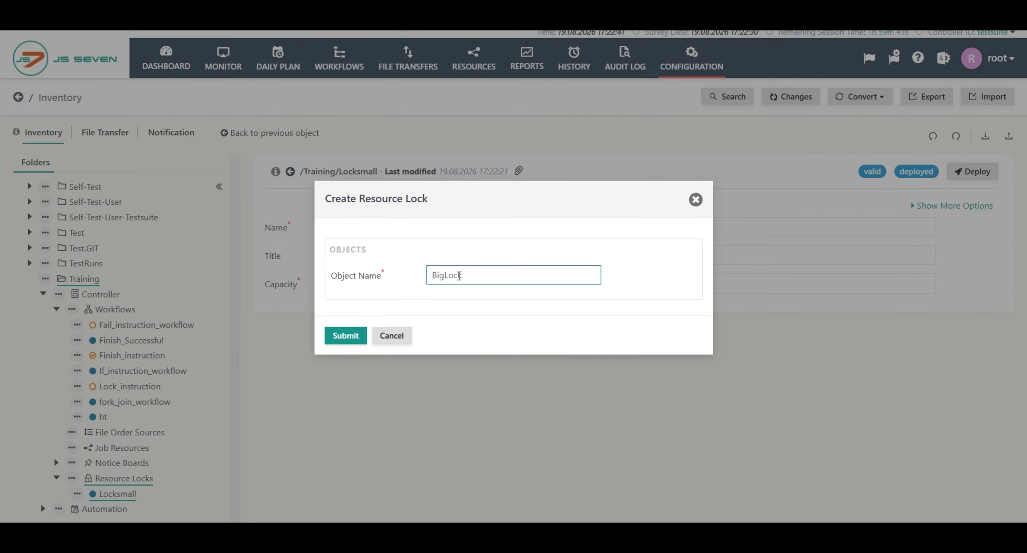
{"action": "key", "text": "Return"}
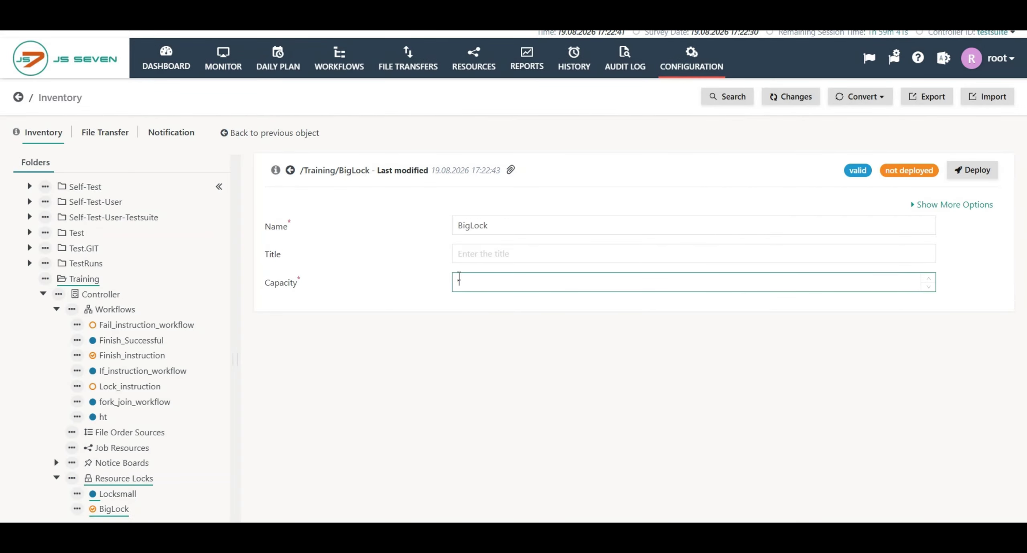
Set the BigLock capacity to 5 and deploy the lock with required dependencies.
{"action": "key", "text": "BackSpace"}
{"action": "type", "text": "5"}
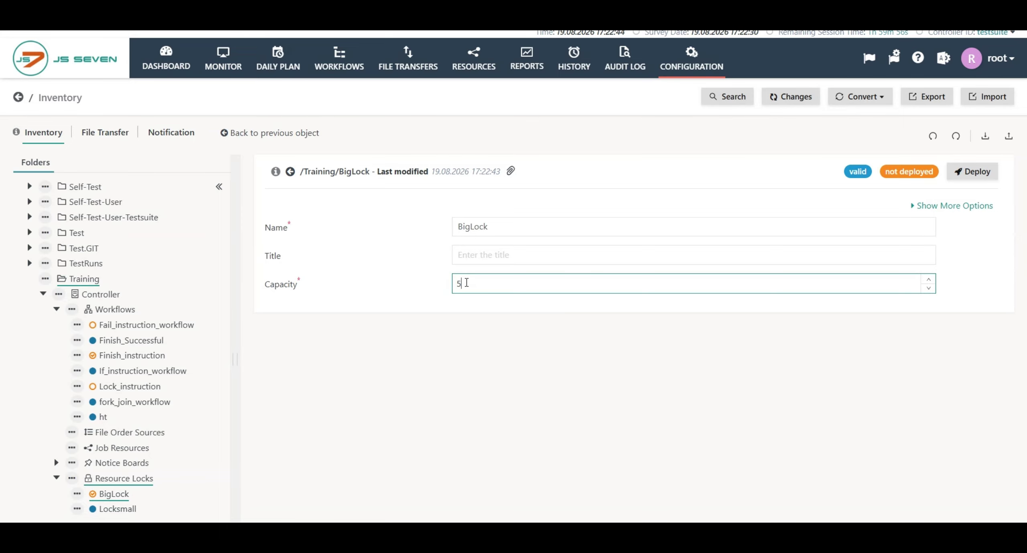
{"action": "left_click", "coordinate": [958, 173]}
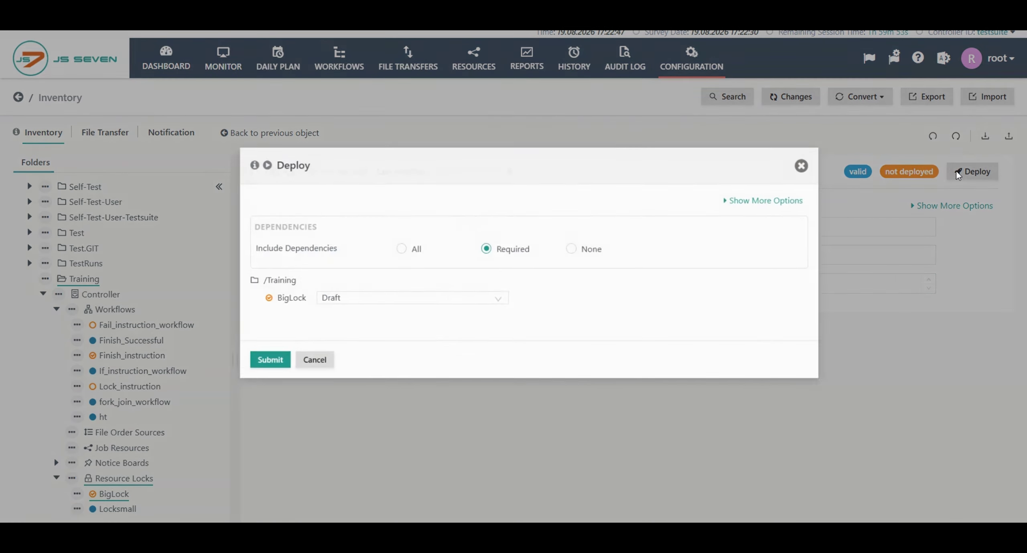
{"action": "left_click", "coordinate": [258, 363]}
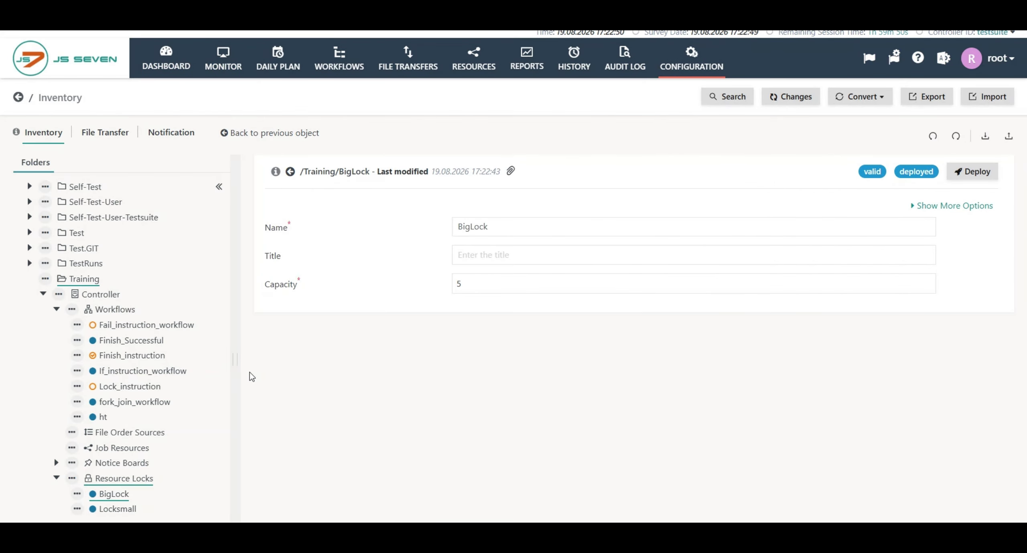
Add a job to the Lock_instruction workflow between Start and End, labelled job and assigned to LinuxAgent.
{"action": "scroll", "coordinate": [138, 466], "scroll_direction": "down", "scroll_amount": 1}
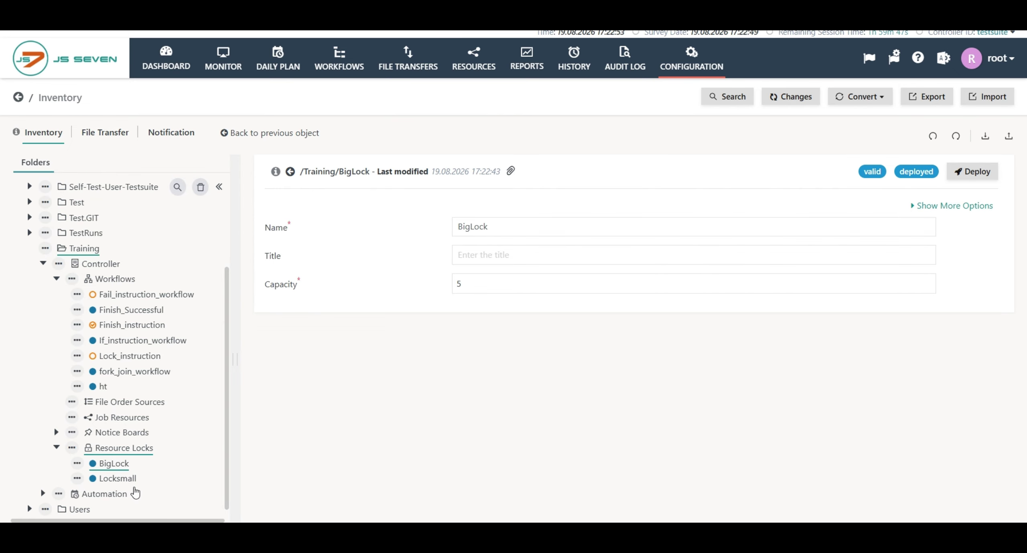
{"action": "left_click", "coordinate": [130, 356]}
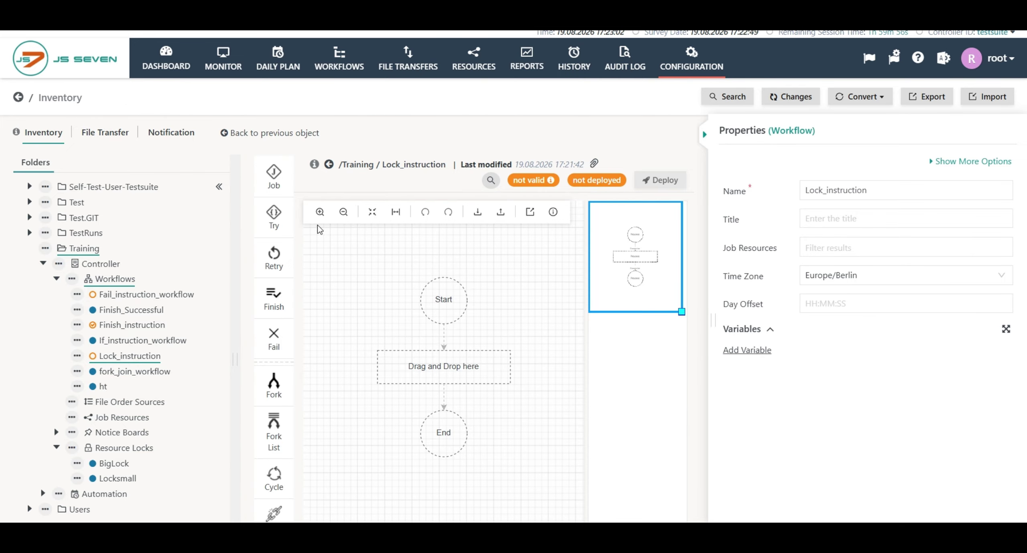
{"action": "left_click_drag", "start_coordinate": [274, 173], "coordinate": [425, 361]}
{"action": "left_click", "coordinate": [819, 249]}
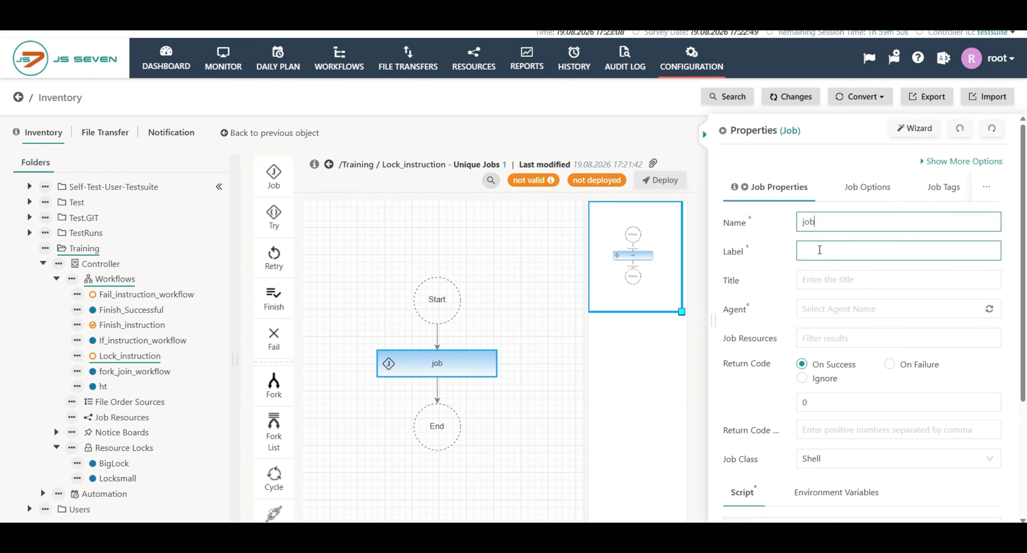
{"action": "type", "text": "job"}
{"action": "left_click", "coordinate": [828, 310]}
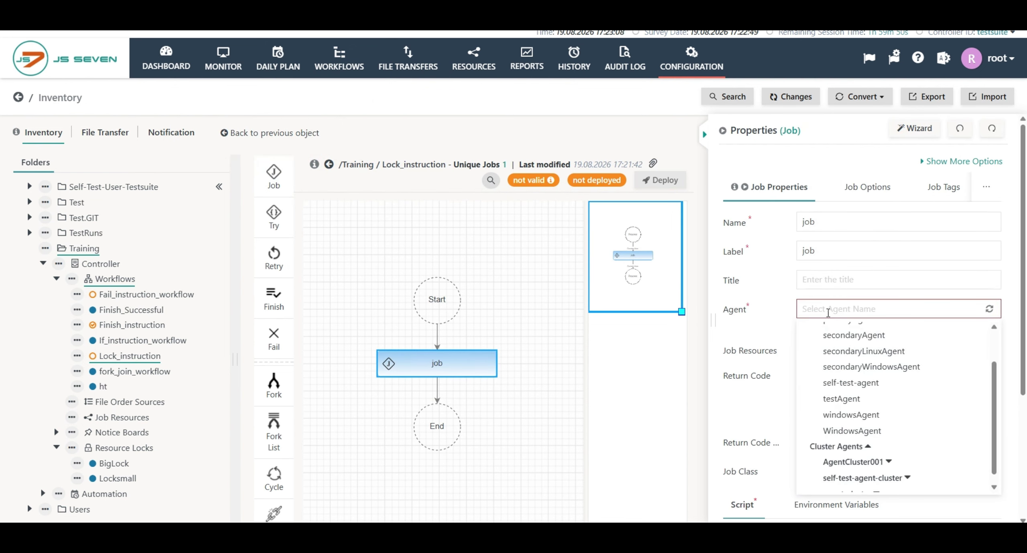
{"action": "scroll", "coordinate": [834, 337], "scroll_direction": "up", "scroll_amount": 5}
{"action": "left_click", "coordinate": [840, 343]}
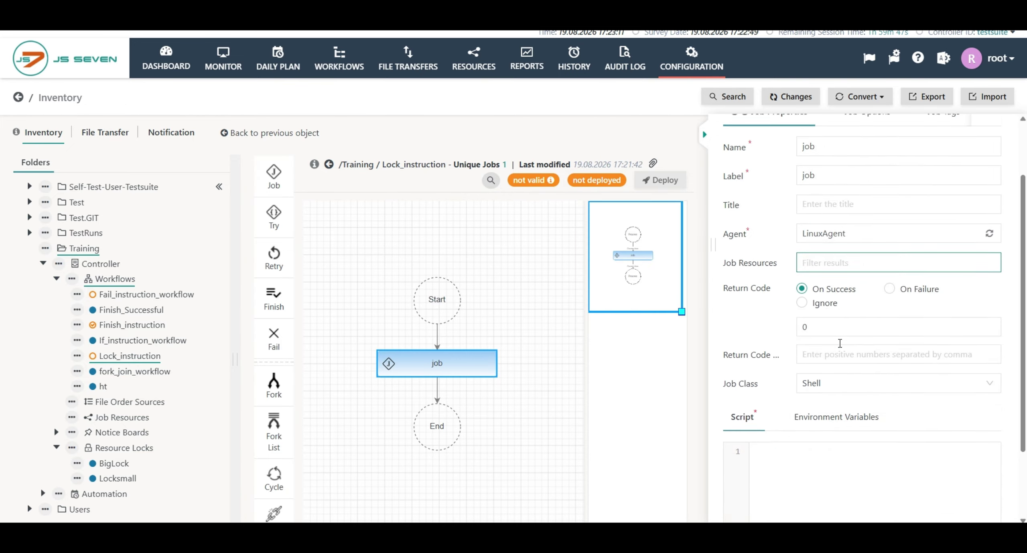
Enter the command sleep 5 in the job's shell script.
{"action": "scroll", "coordinate": [840, 343], "scroll_direction": "down", "scroll_amount": 2}
{"action": "left_click", "coordinate": [795, 359]}
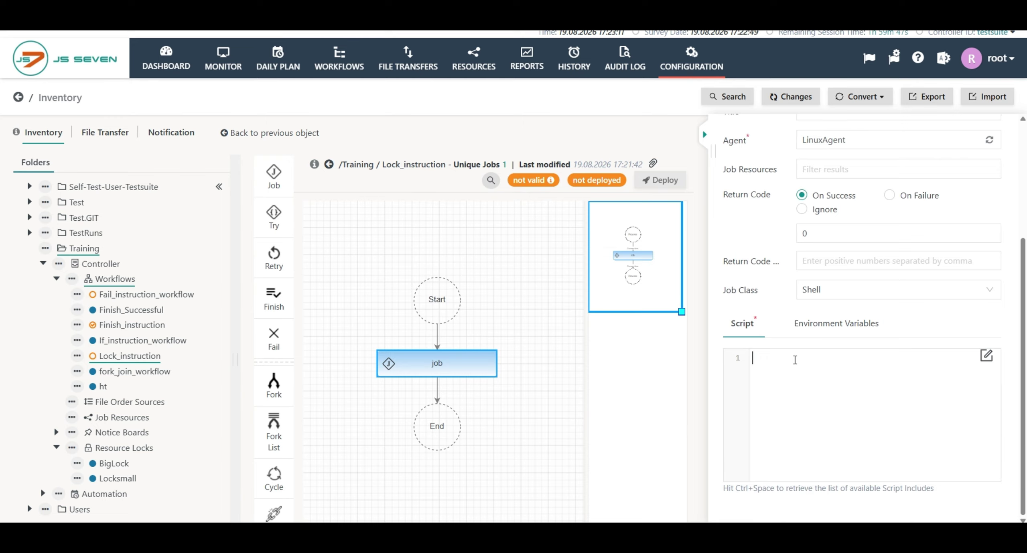
{"action": "type", "text": "sleep "}
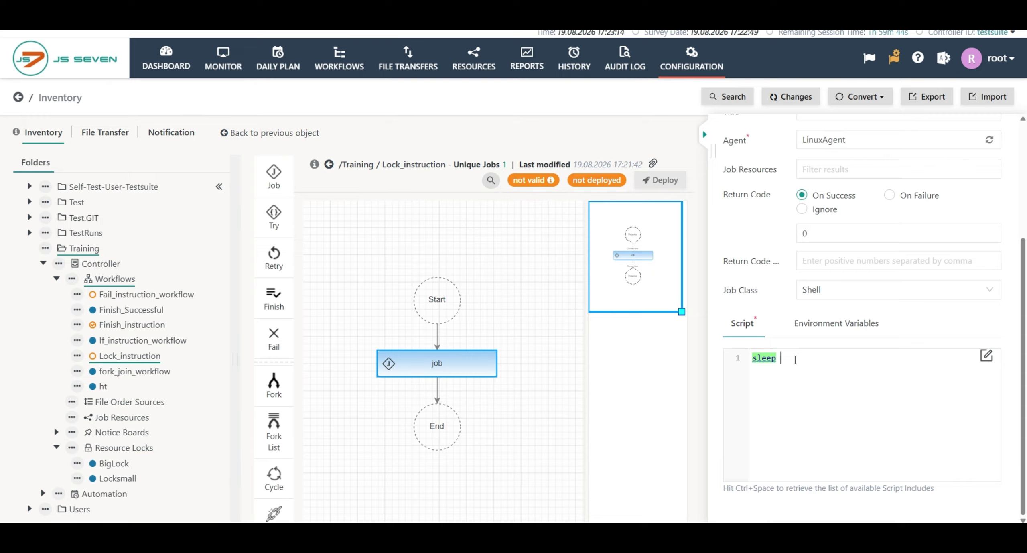
{"action": "type", "text": "5"}
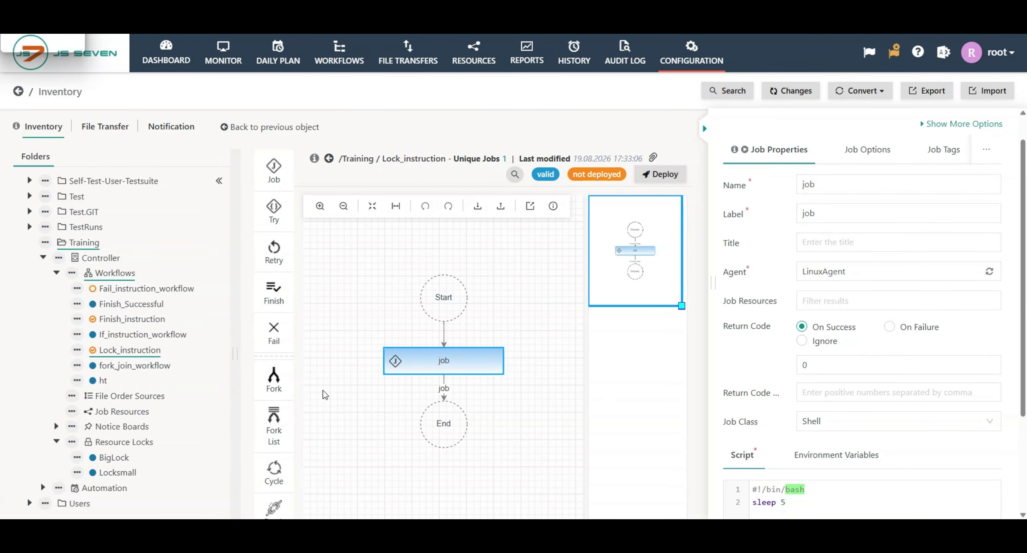
Insert a Fork instruction after the job and add two Lock instructions to it as parallel branches.
{"action": "left_click_drag", "start_coordinate": [273, 377], "coordinate": [444, 387]}
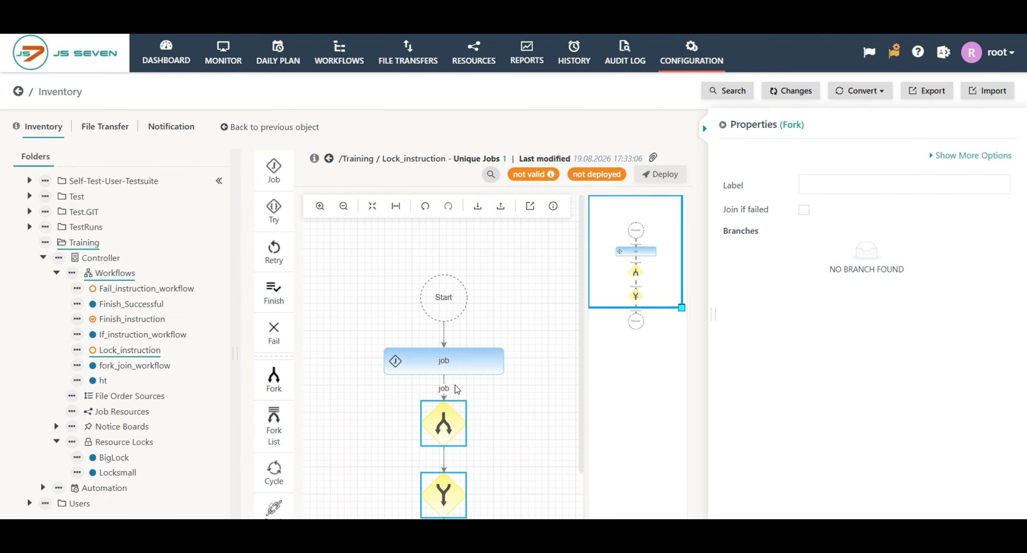
{"action": "scroll", "coordinate": [455, 385], "scroll_direction": "down", "scroll_amount": 2}
{"action": "scroll", "coordinate": [282, 434], "scroll_direction": "down", "scroll_amount": 2}
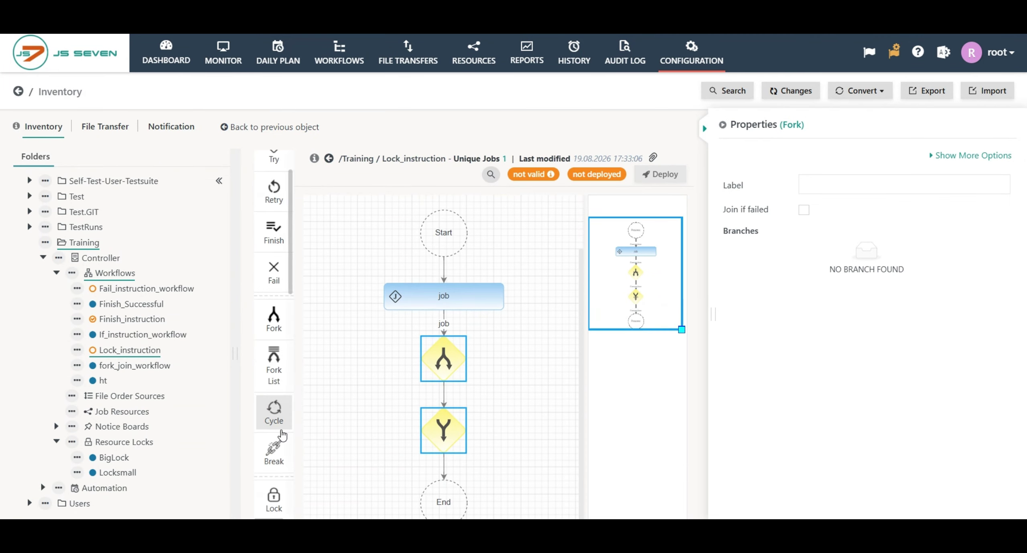
{"action": "left_click_drag", "start_coordinate": [273, 498], "coordinate": [445, 358]}
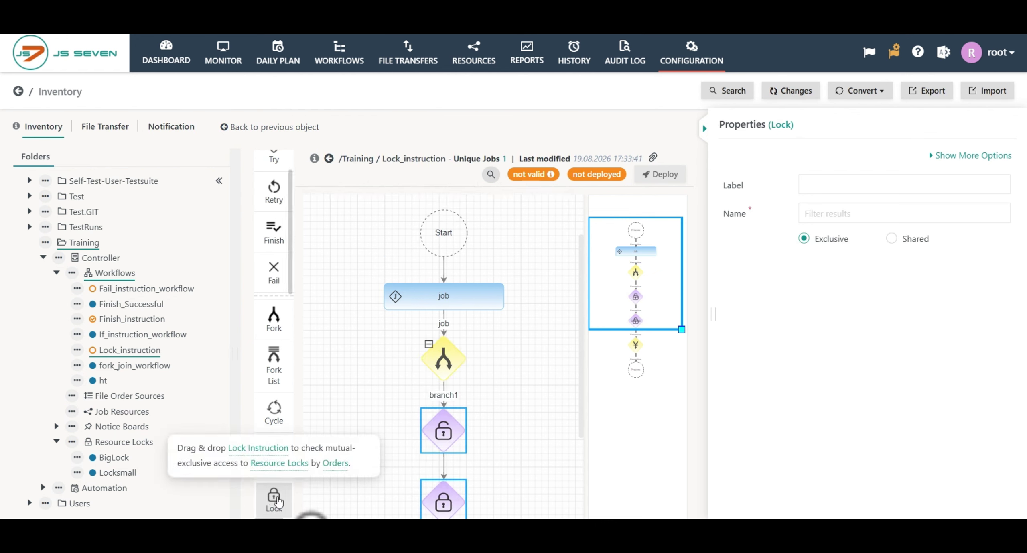
{"action": "left_click_drag", "start_coordinate": [277, 501], "coordinate": [447, 361]}
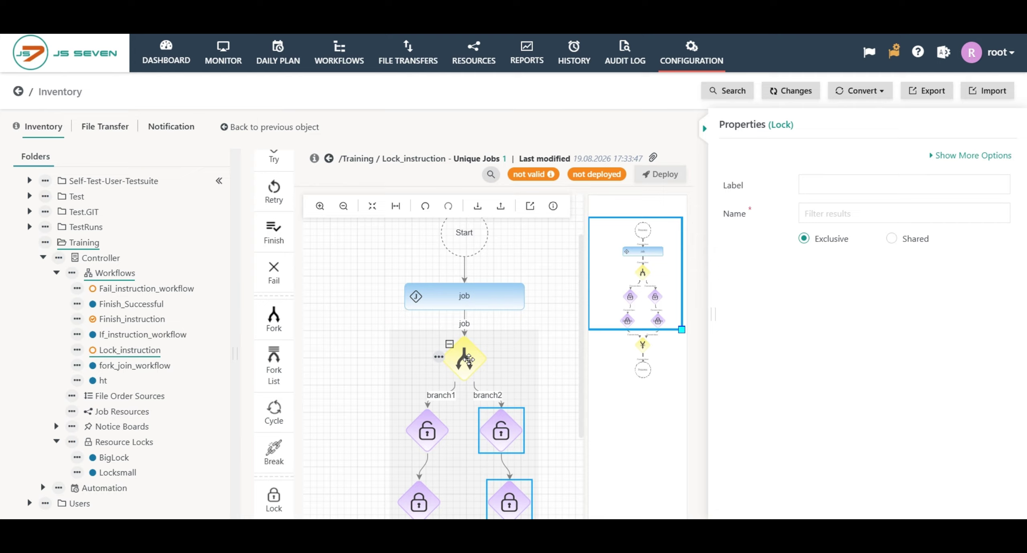
Rename the fork's branch IDs, setting the first to small_lock and the second to Big_lock.
{"action": "left_click", "coordinate": [469, 359]}
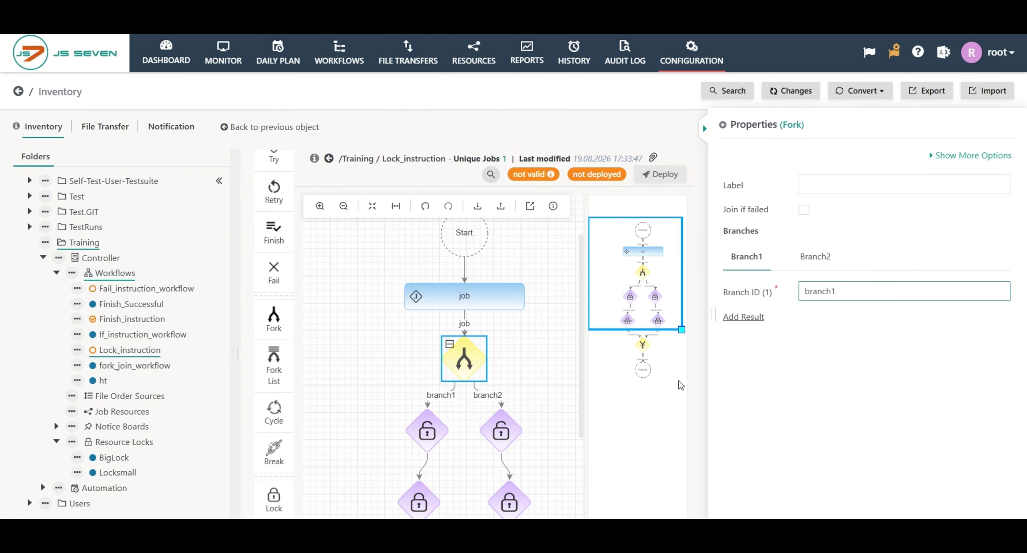
{"action": "left_click_drag", "start_coordinate": [834, 294], "coordinate": [796, 296]}
{"action": "key", "text": "BackSpace"}
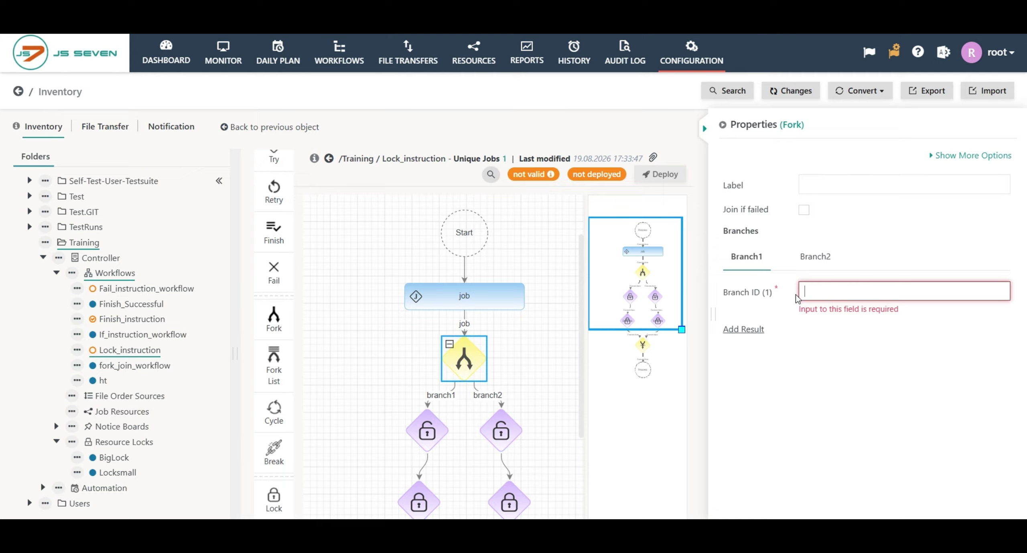
{"action": "type", "text": "sm"}
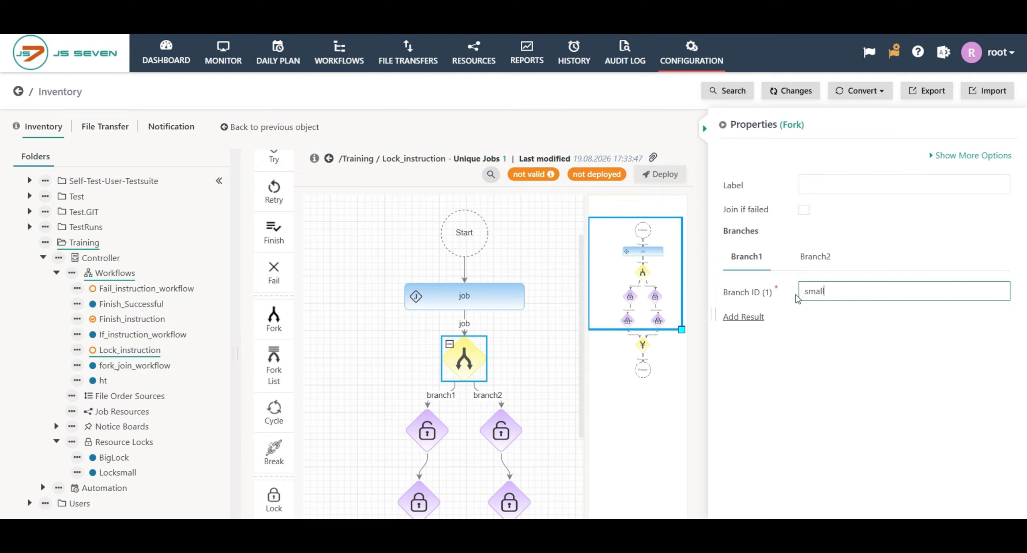
{"action": "type", "text": "all_lock"}
{"action": "left_click", "coordinate": [815, 256]}
{"action": "left_click_drag", "start_coordinate": [838, 293], "coordinate": [804, 293]}
{"action": "key", "text": "BackSpace"}
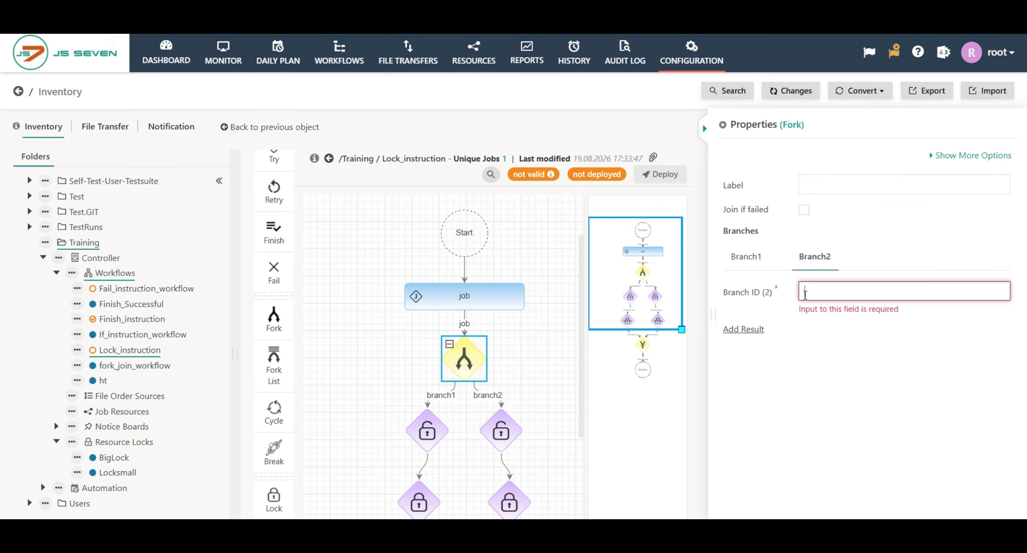
{"action": "type", "text": "Bi"}
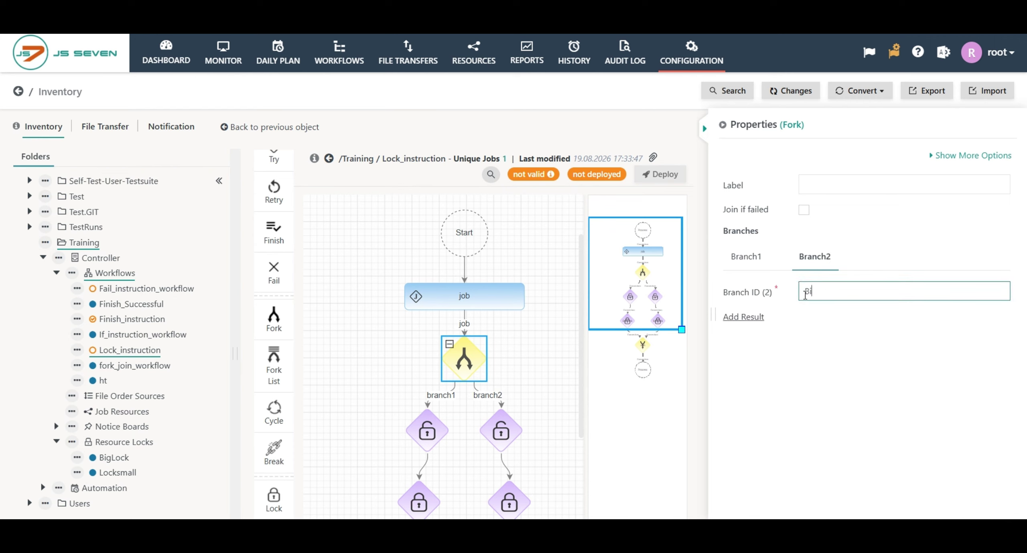
{"action": "type", "text": "g_lock"}
{"action": "left_click", "coordinate": [548, 372]}
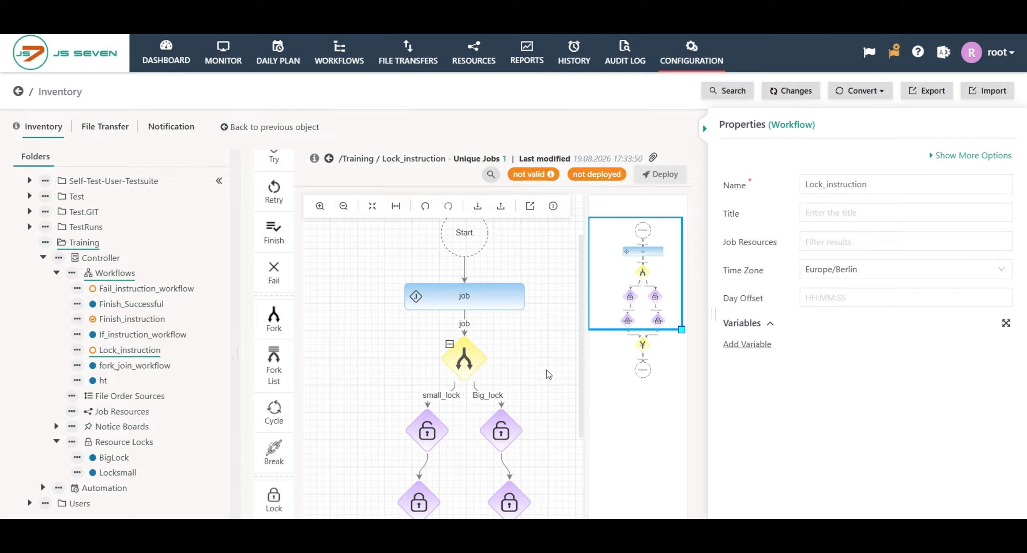
Open the properties of the Lock instruction in the small_lock branch.
{"action": "left_click", "coordinate": [427, 428]}
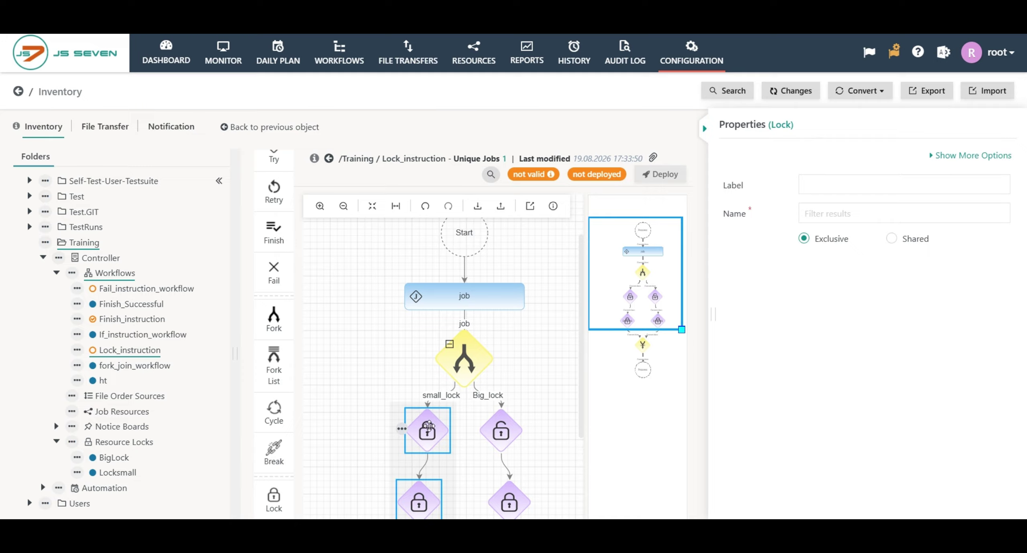